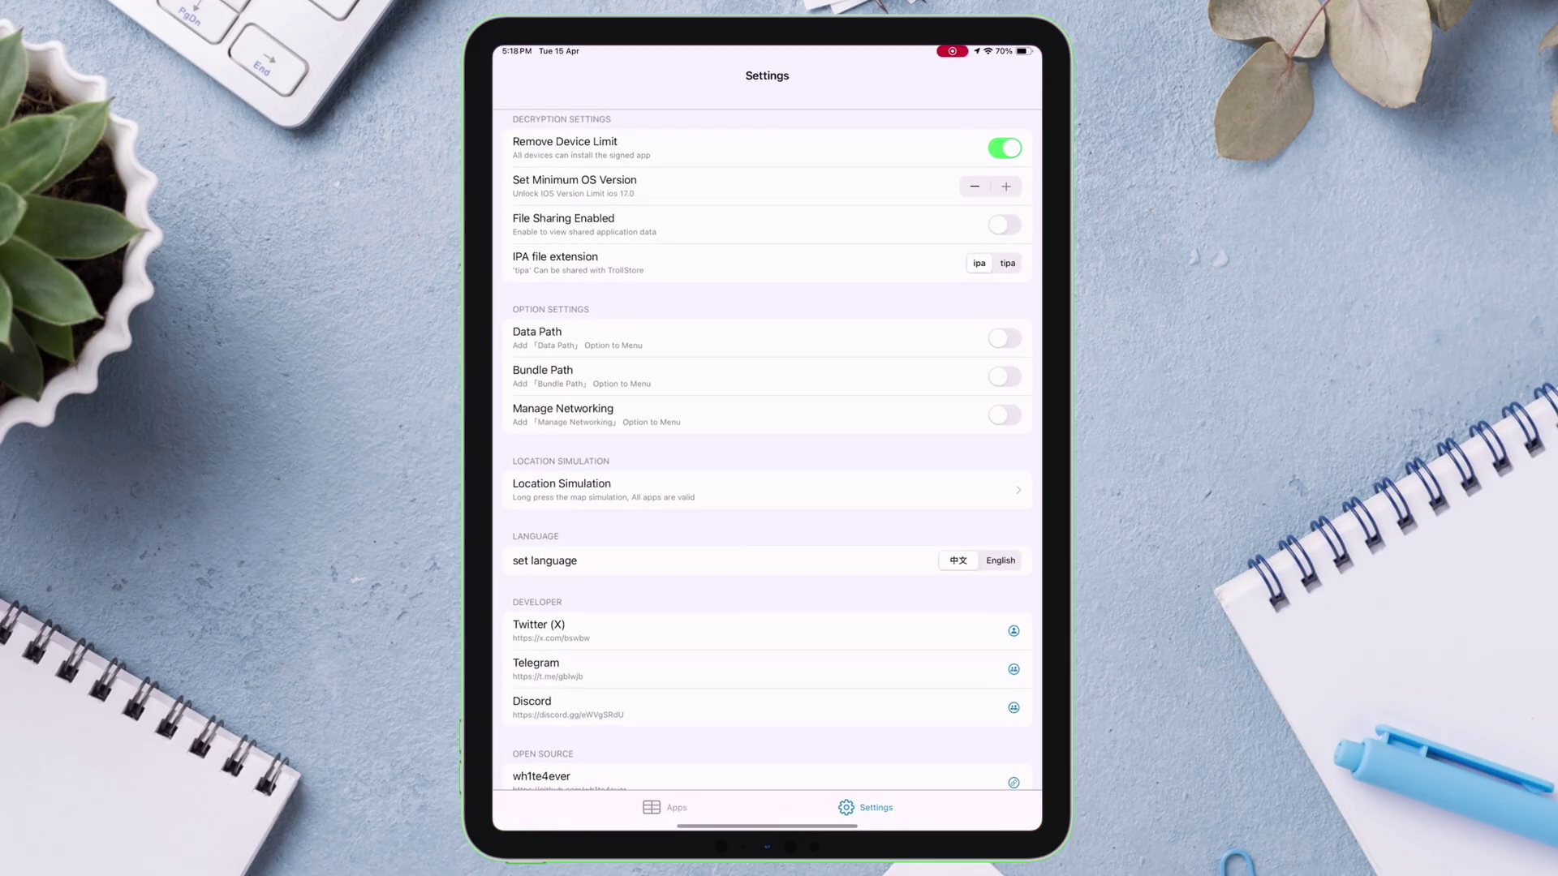
Drop AppsDump2's simulated location pin on central Australia from the world map
{"action": "left_click", "coordinate": [767, 490]}
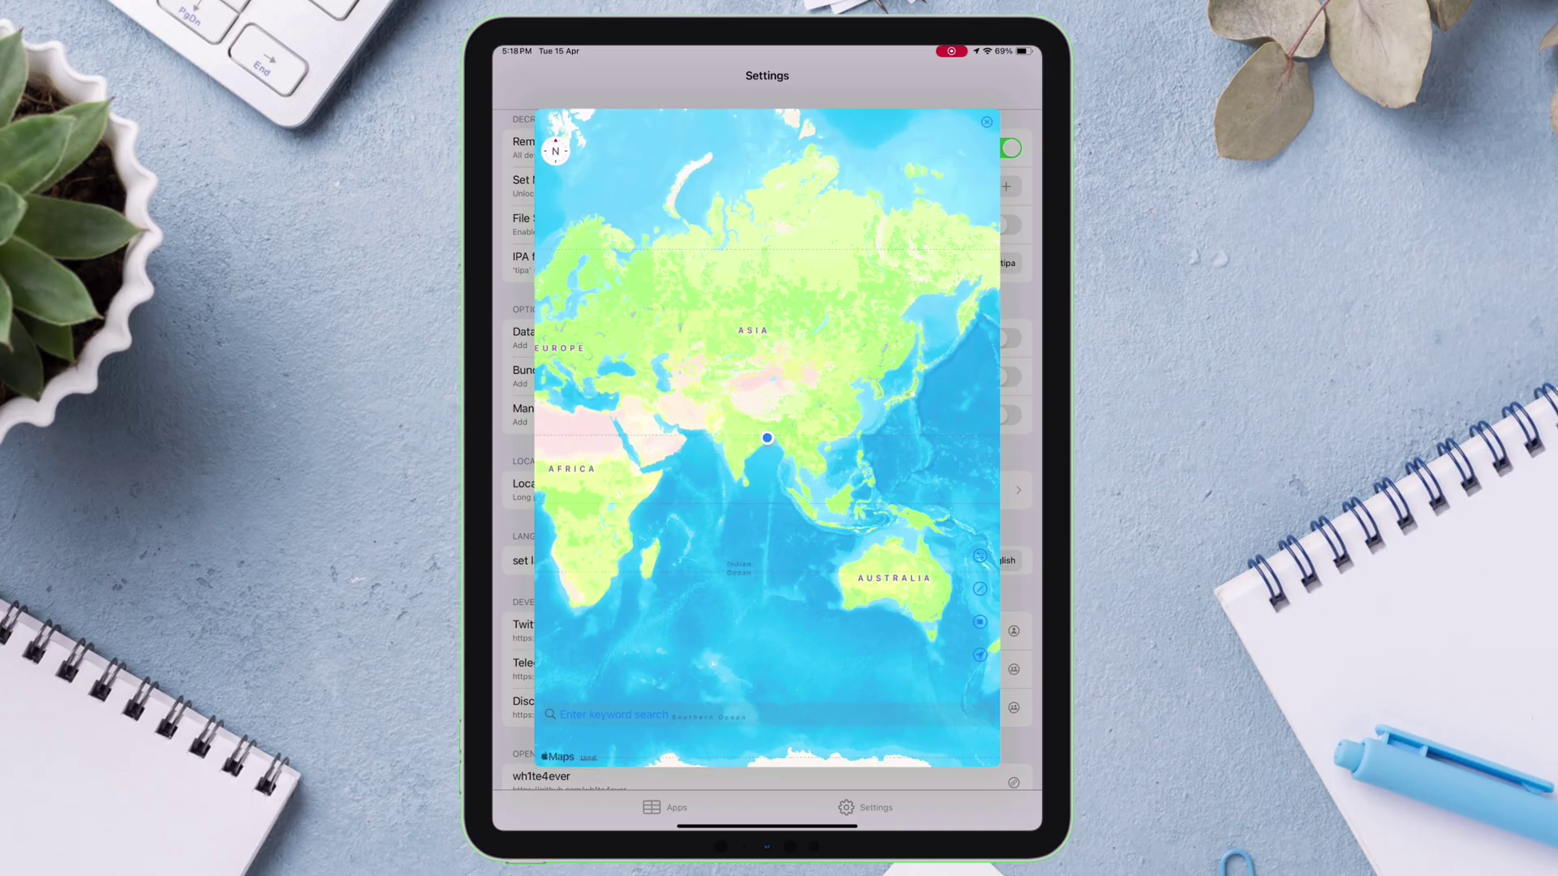
{"action": "left_click", "coordinate": [903, 576]}
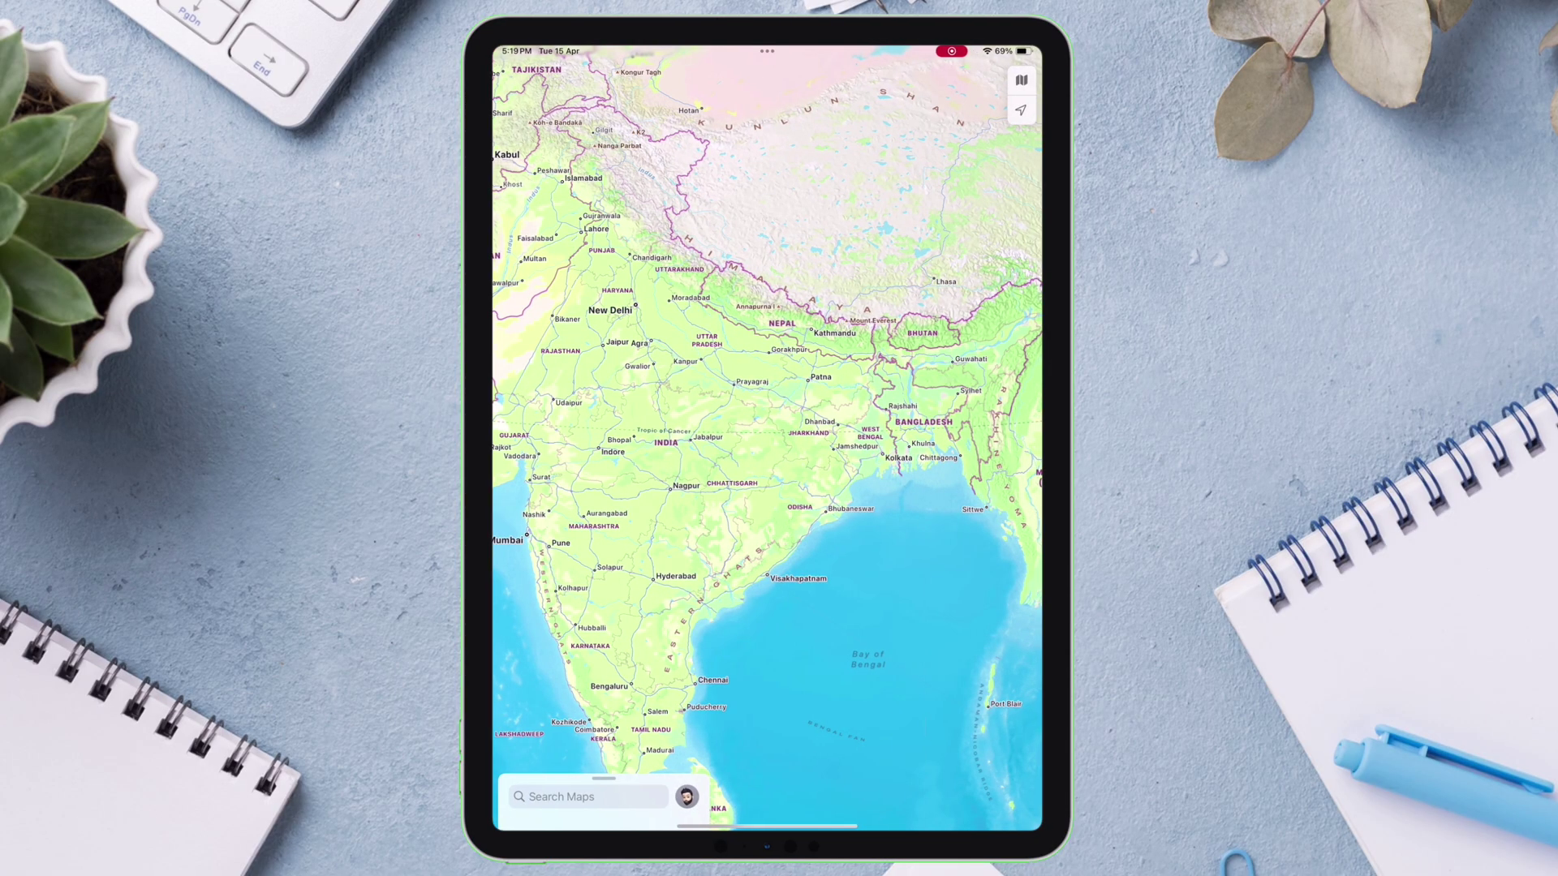
Zoom out in Apple Maps to find the blue location dot in central Australia
{"action": "scroll", "coordinate": [767, 438], "scroll_direction": "down", "scroll_amount": 10}
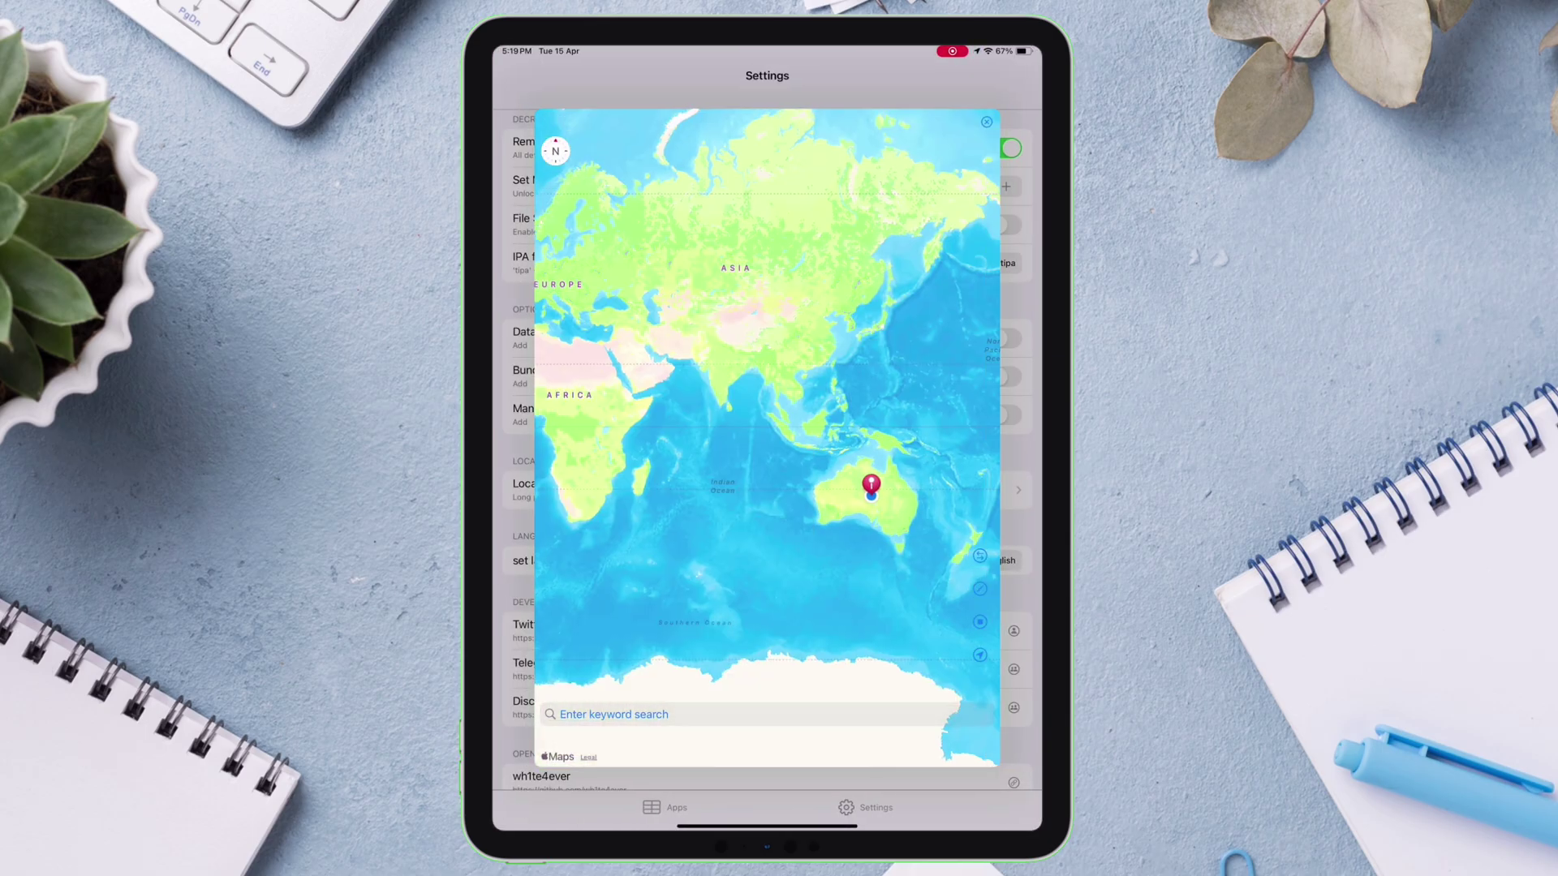
Search for and select United States, then search and select New York, United States
{"action": "left_click", "coordinate": [614, 714]}
{"action": "type", "text": "United state"}
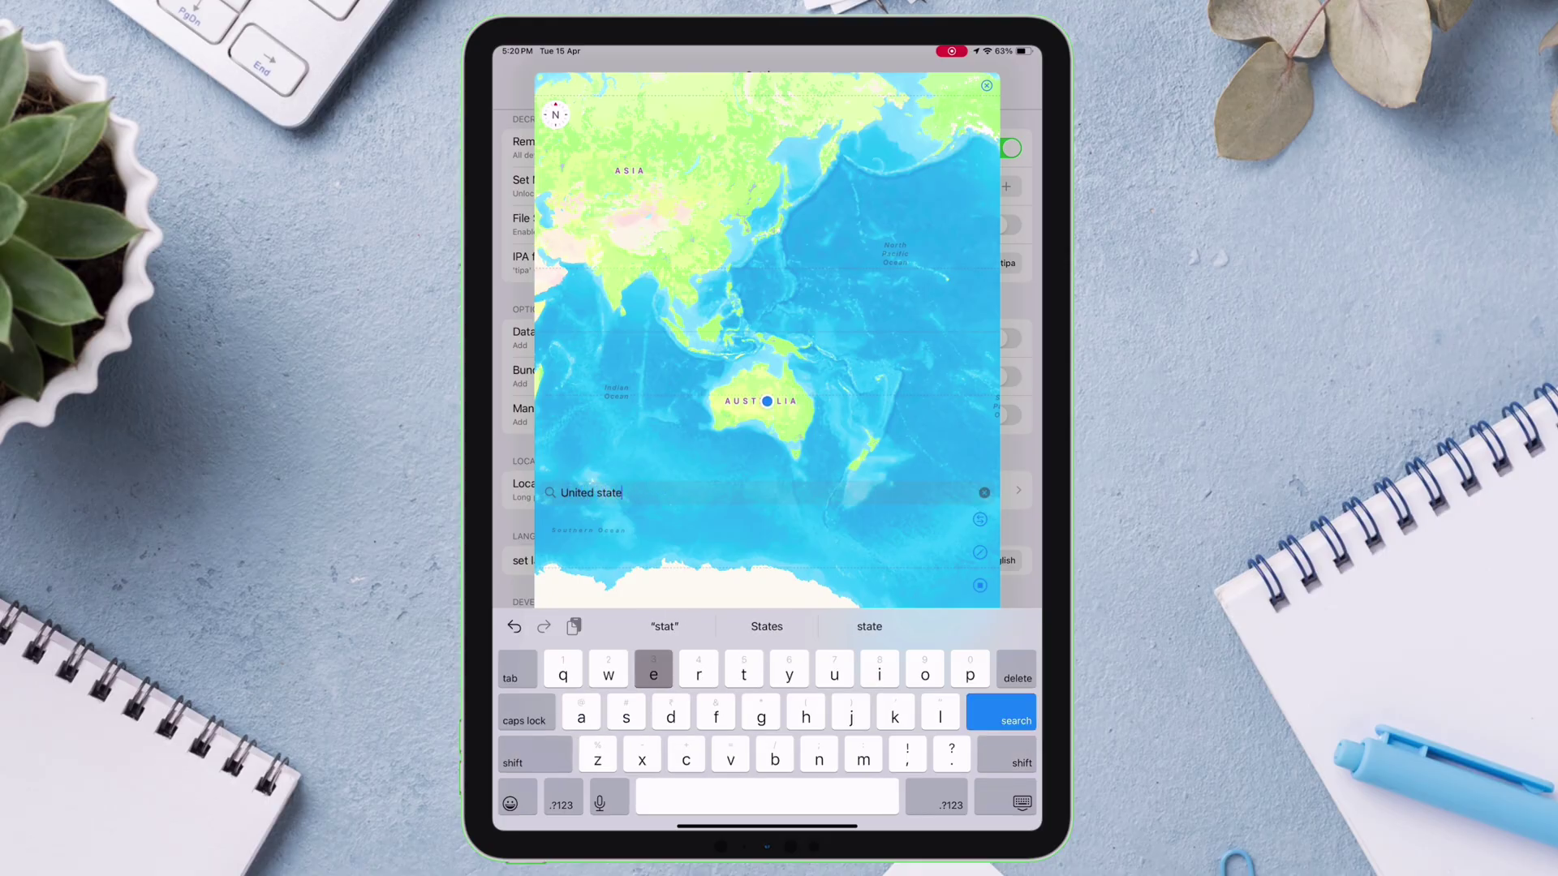
{"action": "key", "text": "Return"}
{"action": "left_click", "coordinate": [590, 150]}
{"action": "type", "text": "New york"}
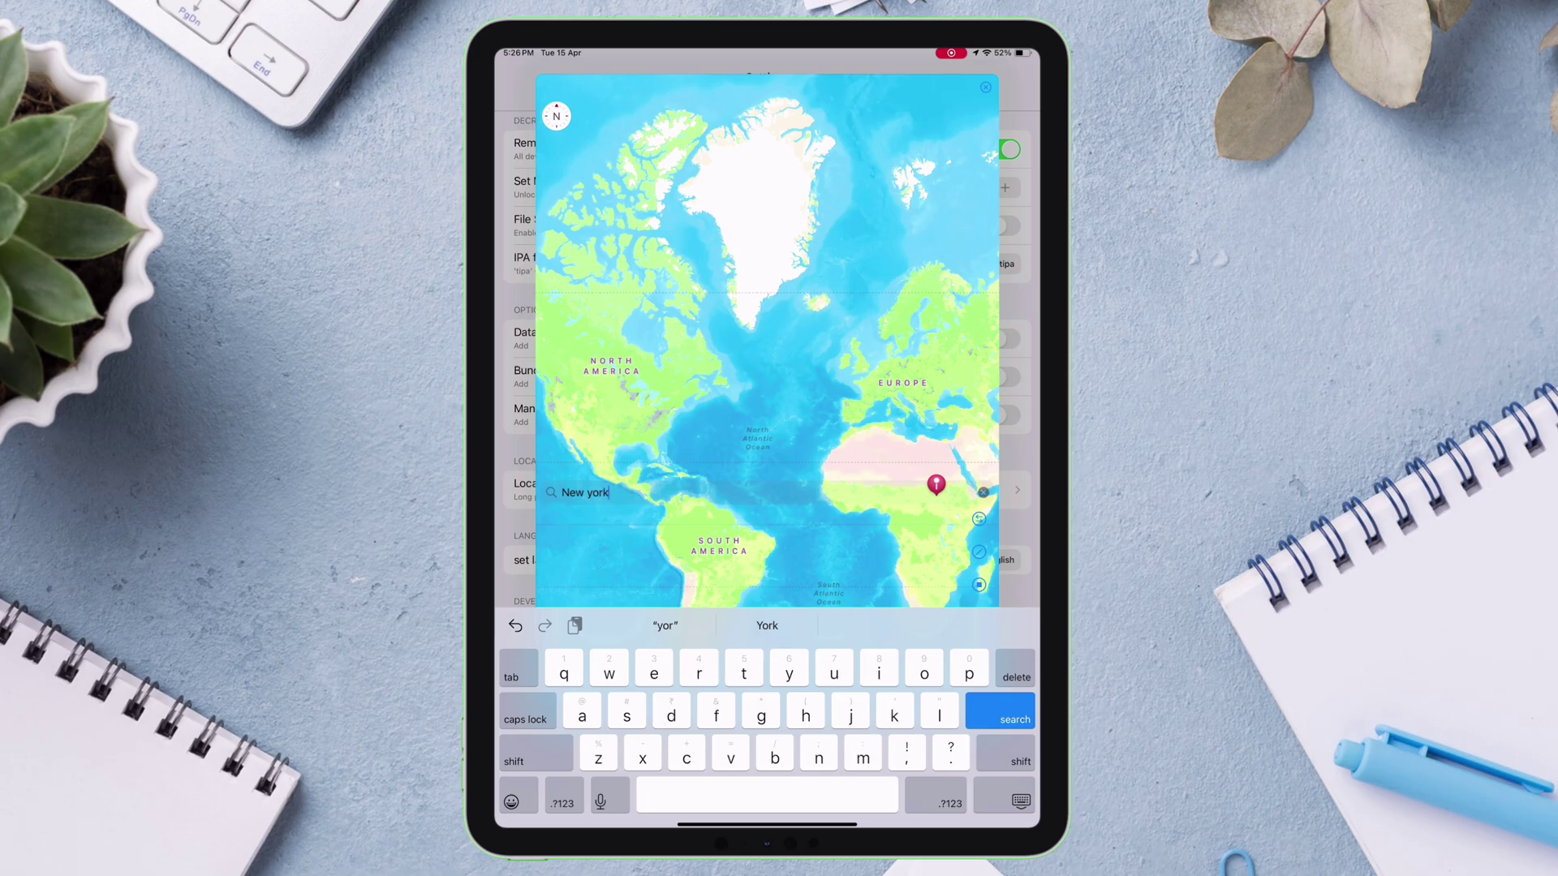
{"action": "key", "text": "Return"}
{"action": "left_click", "coordinate": [601, 152]}
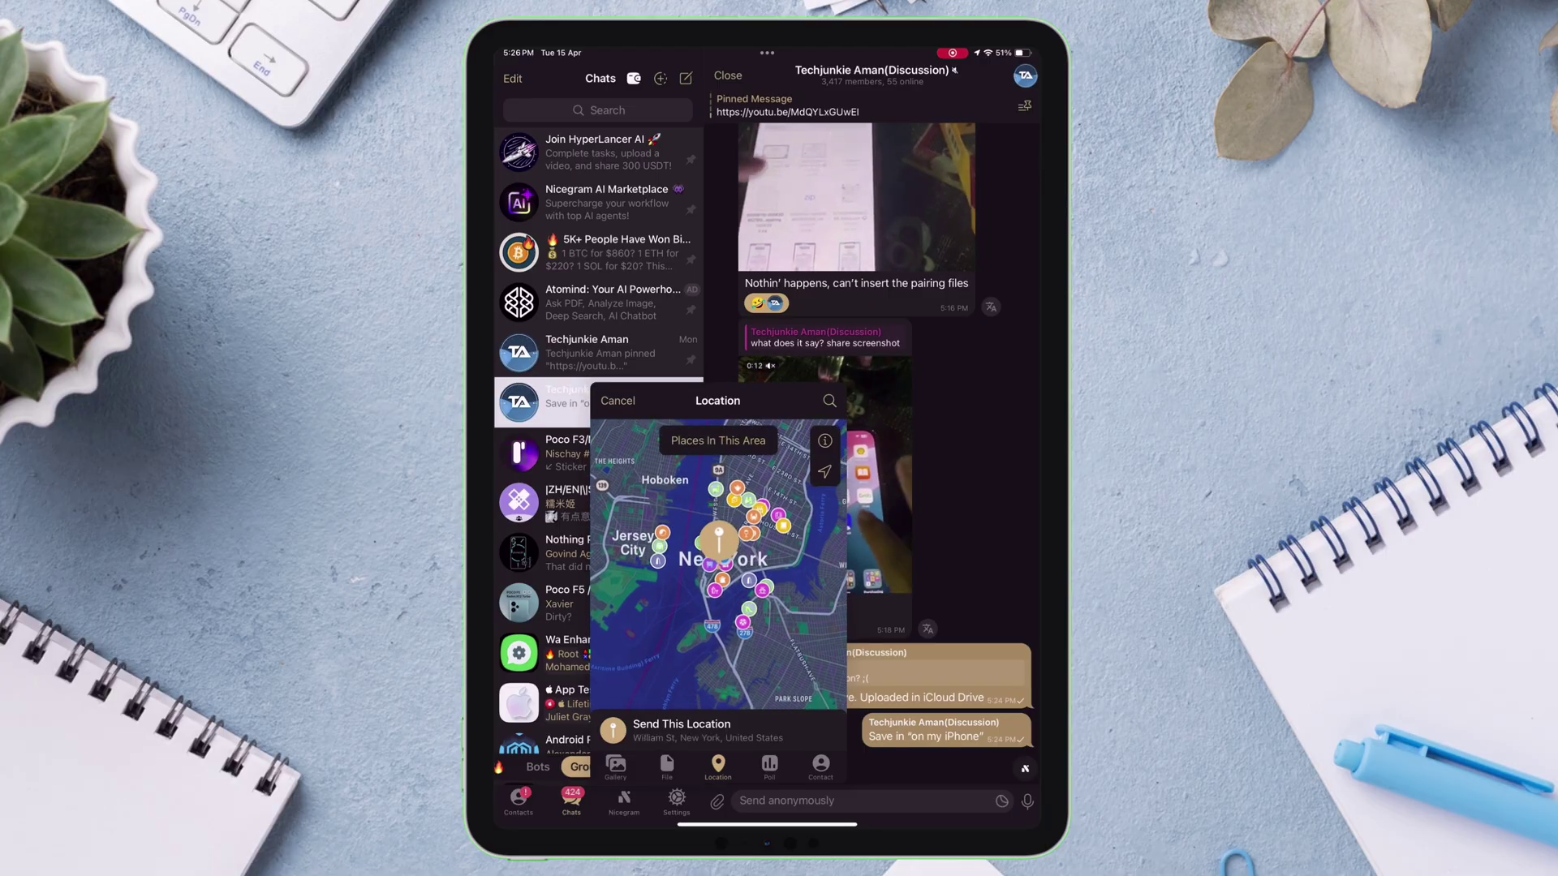
Send the New York location to the Telegram group chat, view it full-screen, then close it
{"action": "left_click", "coordinate": [682, 730]}
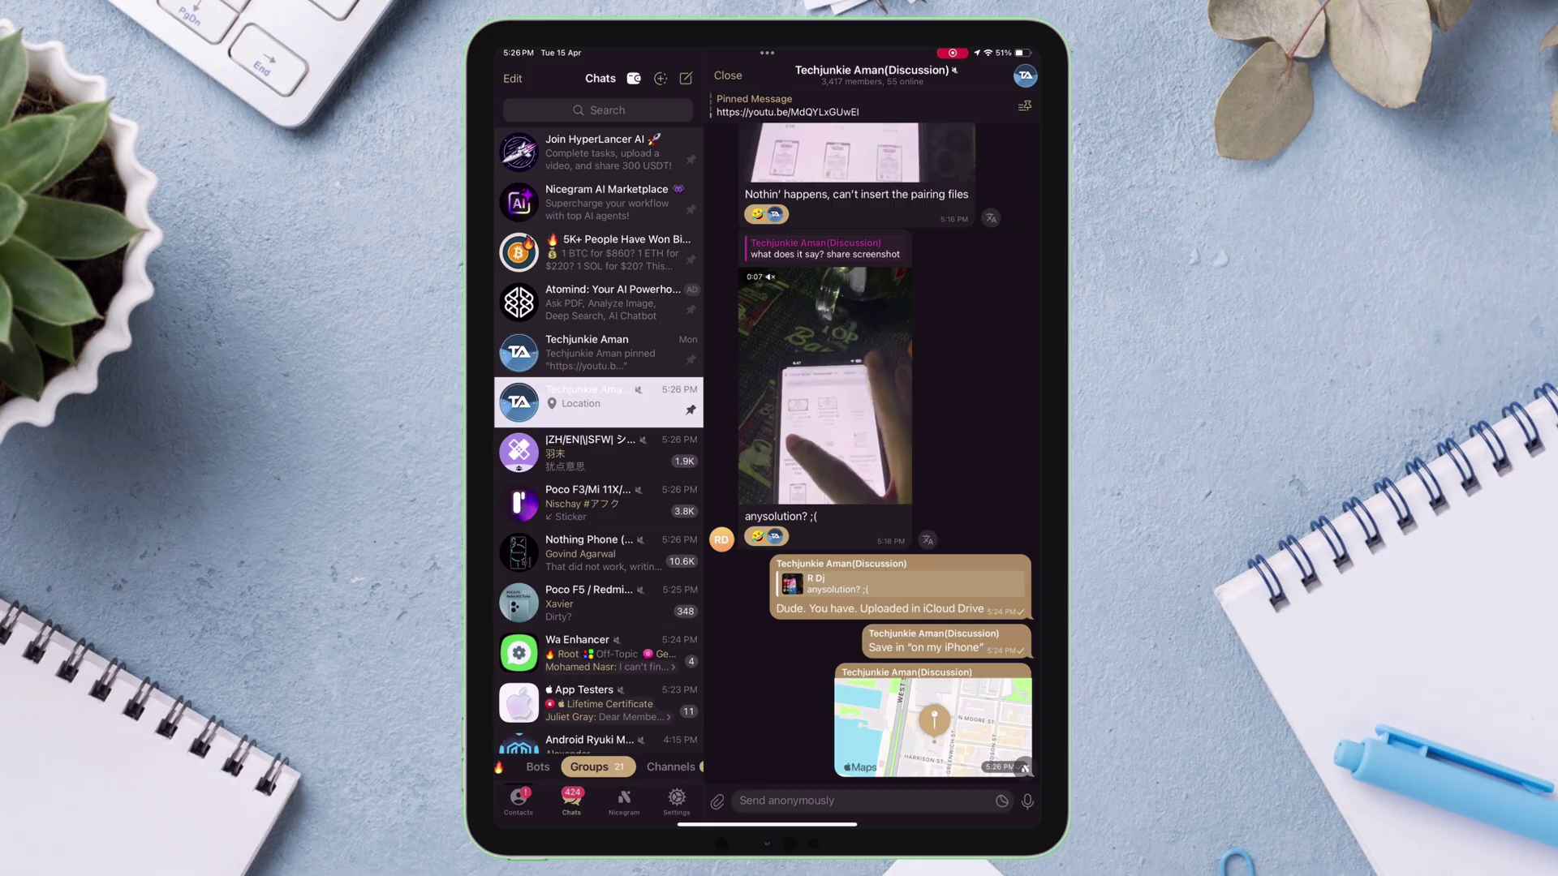
{"action": "left_click", "coordinate": [933, 722]}
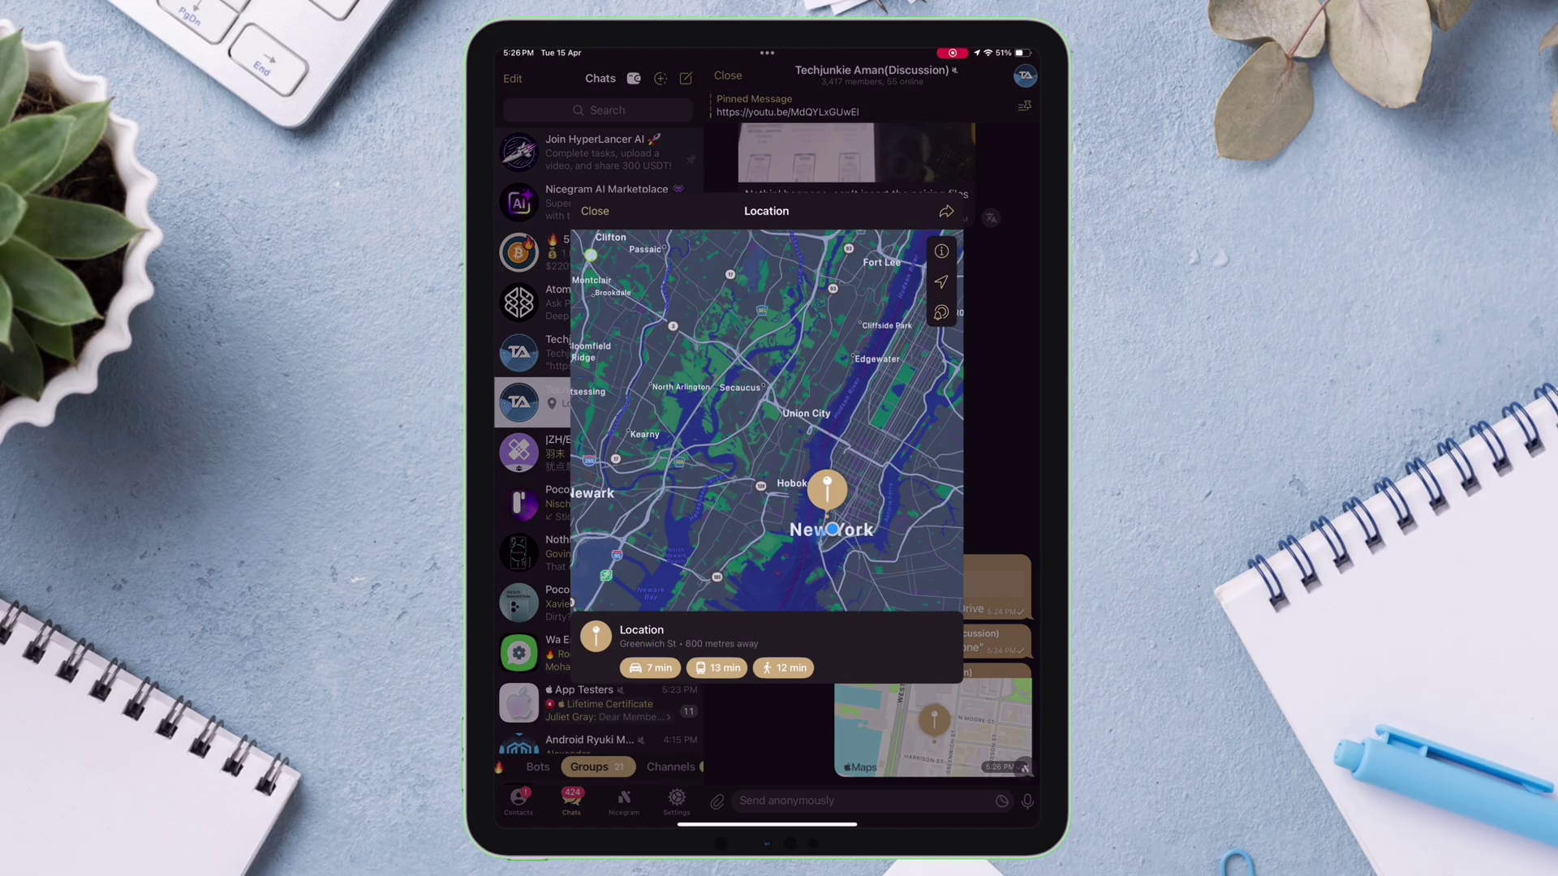
{"action": "left_click", "coordinate": [594, 211]}
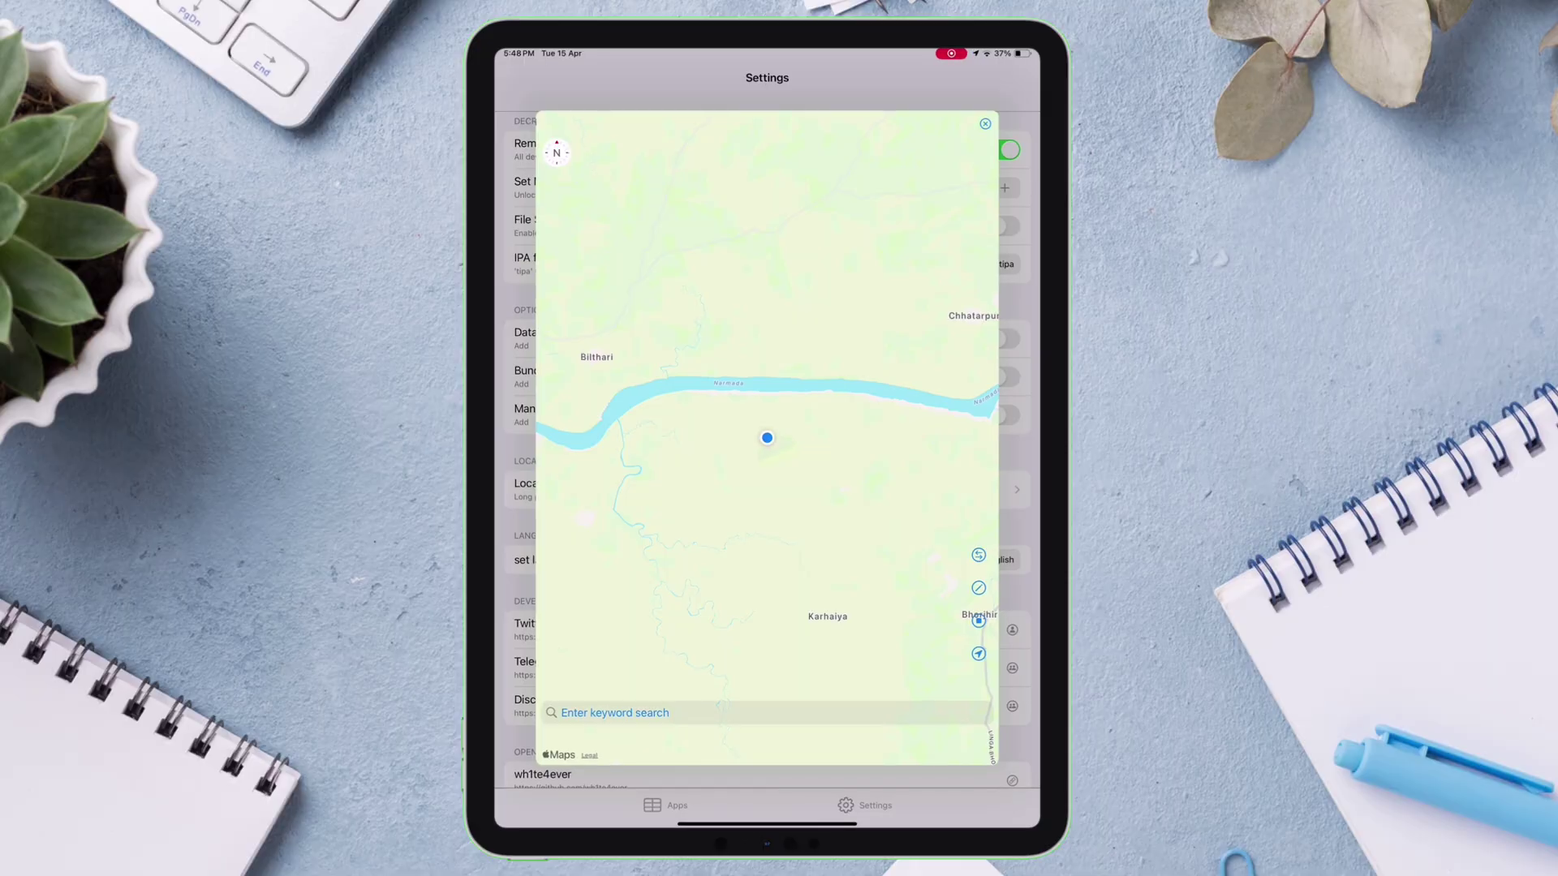
Search Florida and select Florida, United States as the location, then bring up the app switcher
{"action": "left_click", "coordinate": [615, 712]}
{"action": "type", "text": "Florida"}
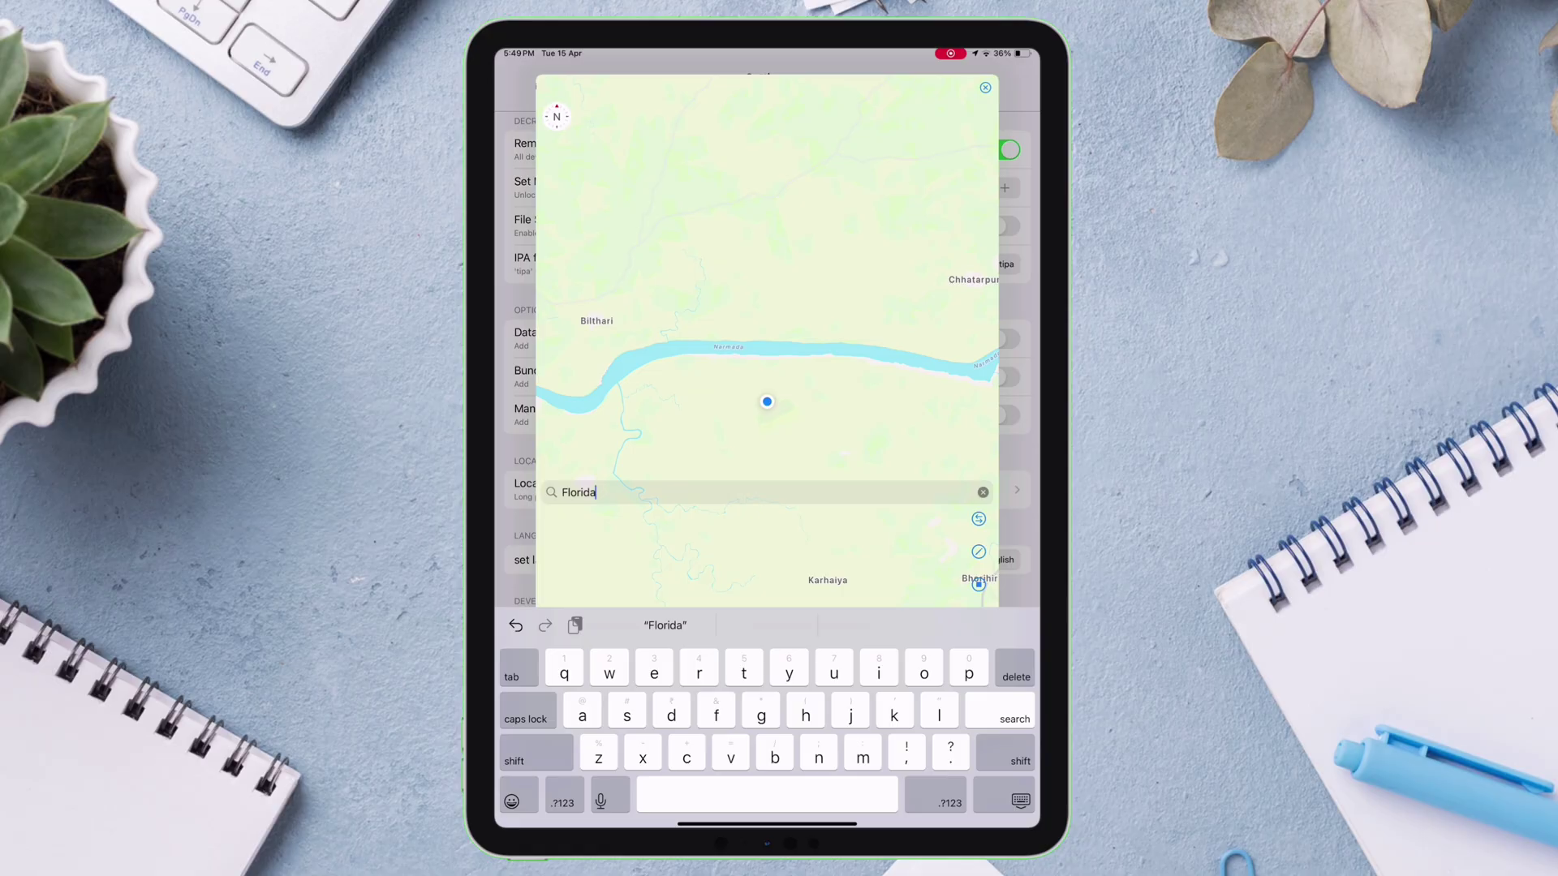
{"action": "key", "text": "Return"}
{"action": "left_click", "coordinate": [598, 151]}
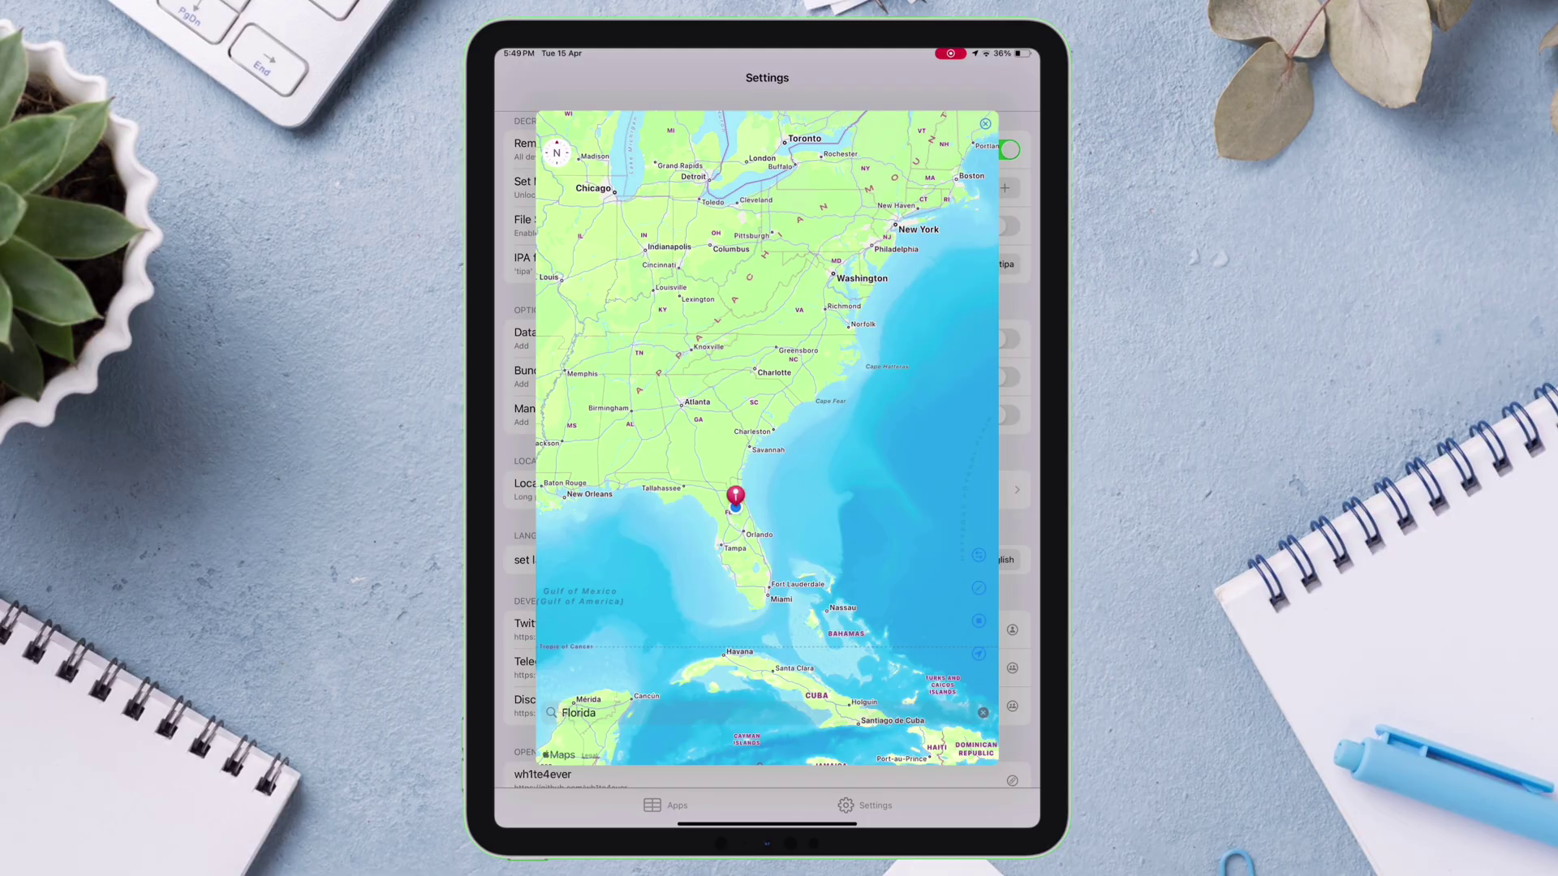
{"action": "left_click_drag", "start_coordinate": [767, 823], "coordinate": [767, 455]}
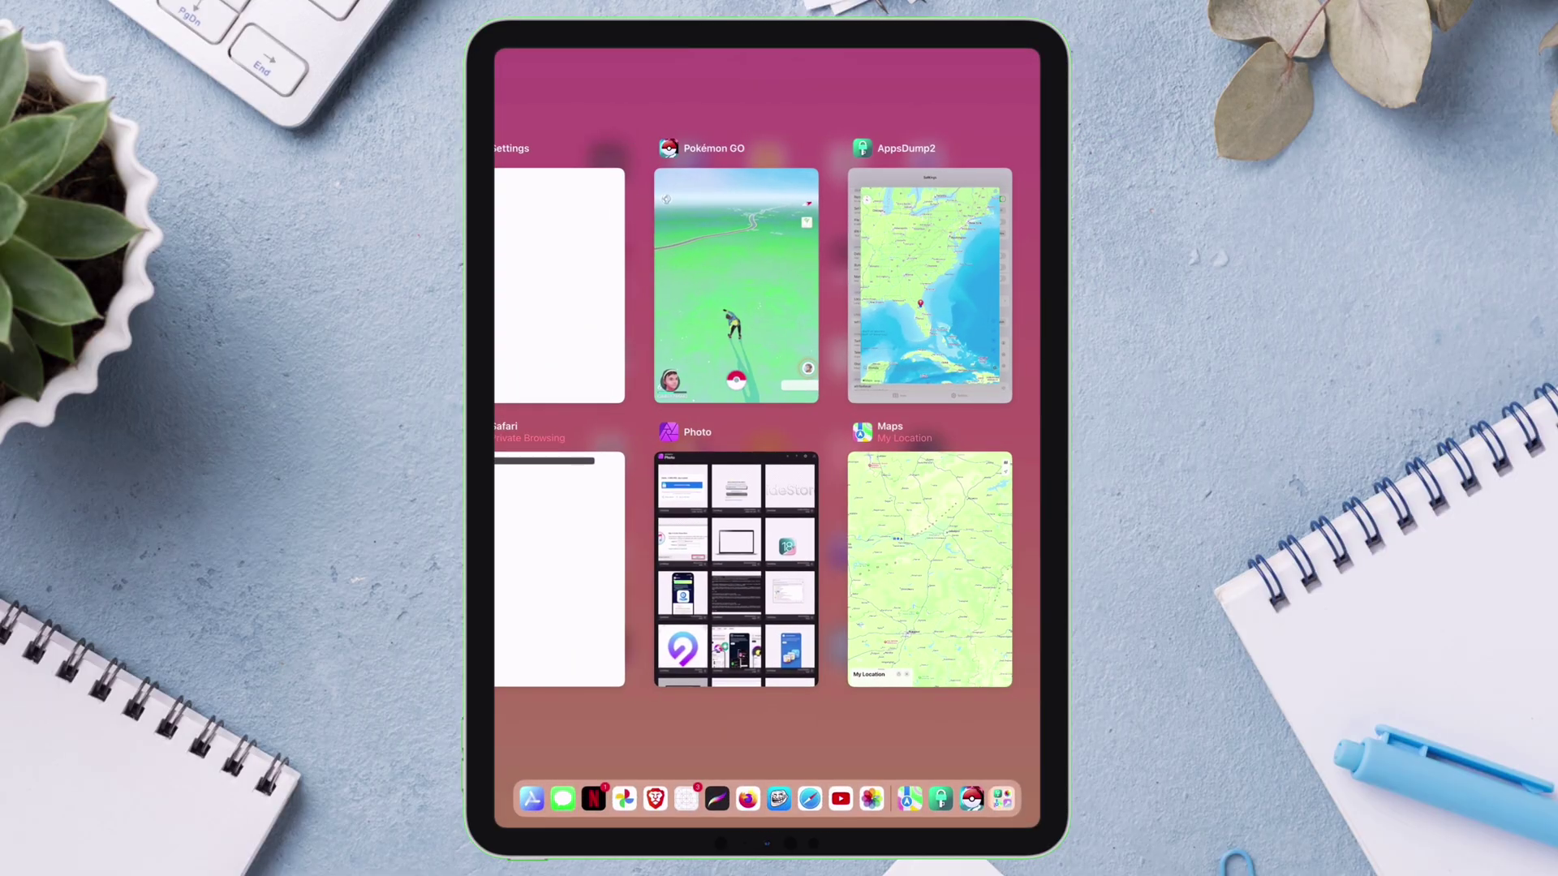
Confirm Apple Maps shows My Location in northern Florida, then switch to Pokémon GO
{"action": "left_click", "coordinate": [929, 568]}
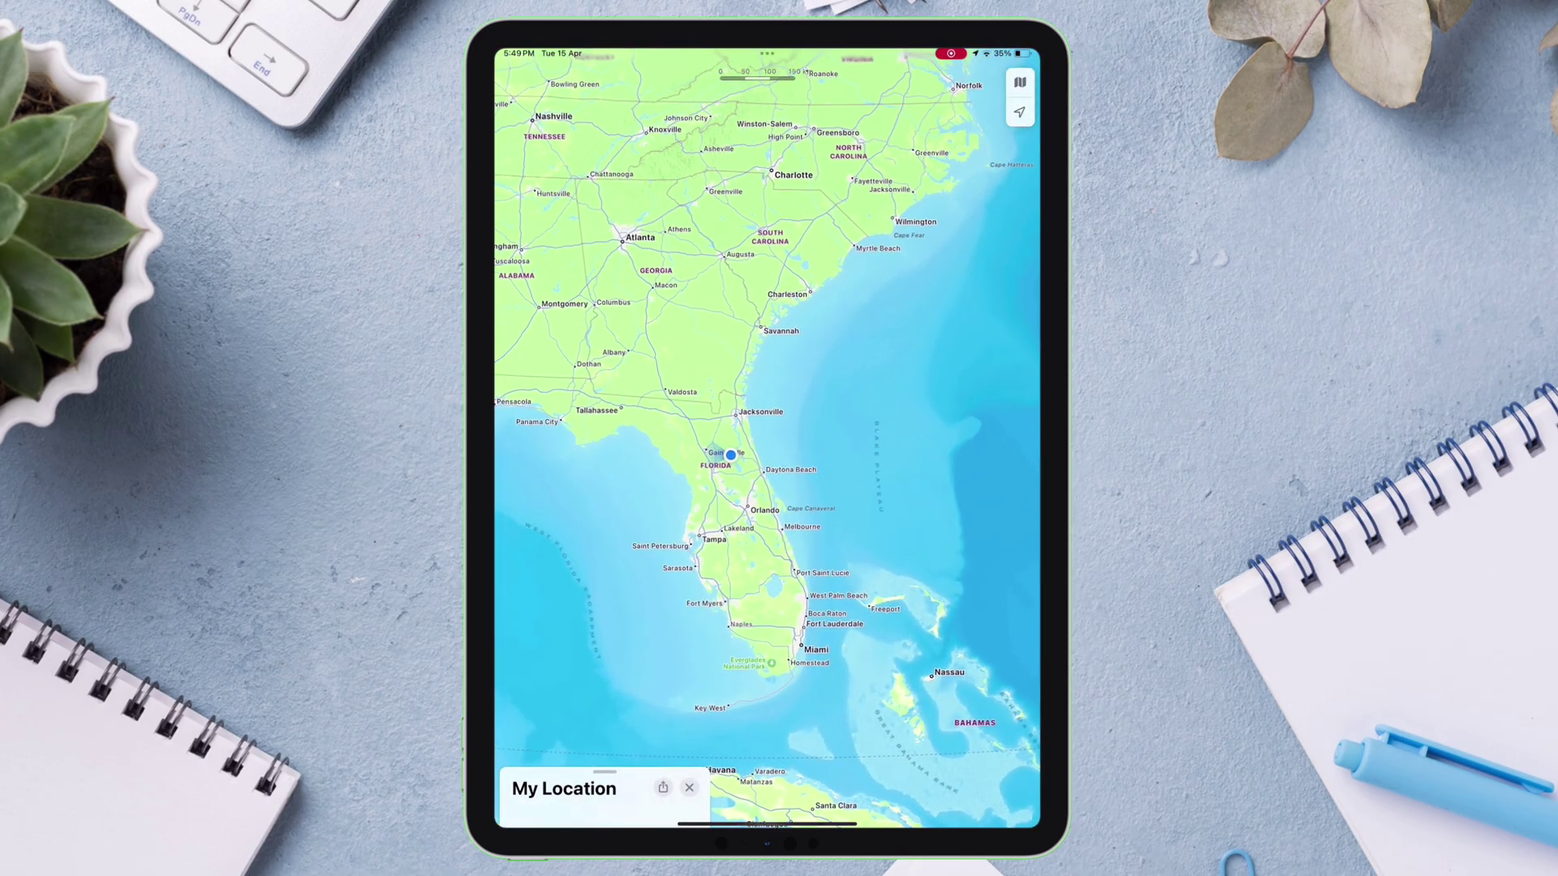
{"action": "left_click_drag", "start_coordinate": [767, 824], "coordinate": [767, 568]}
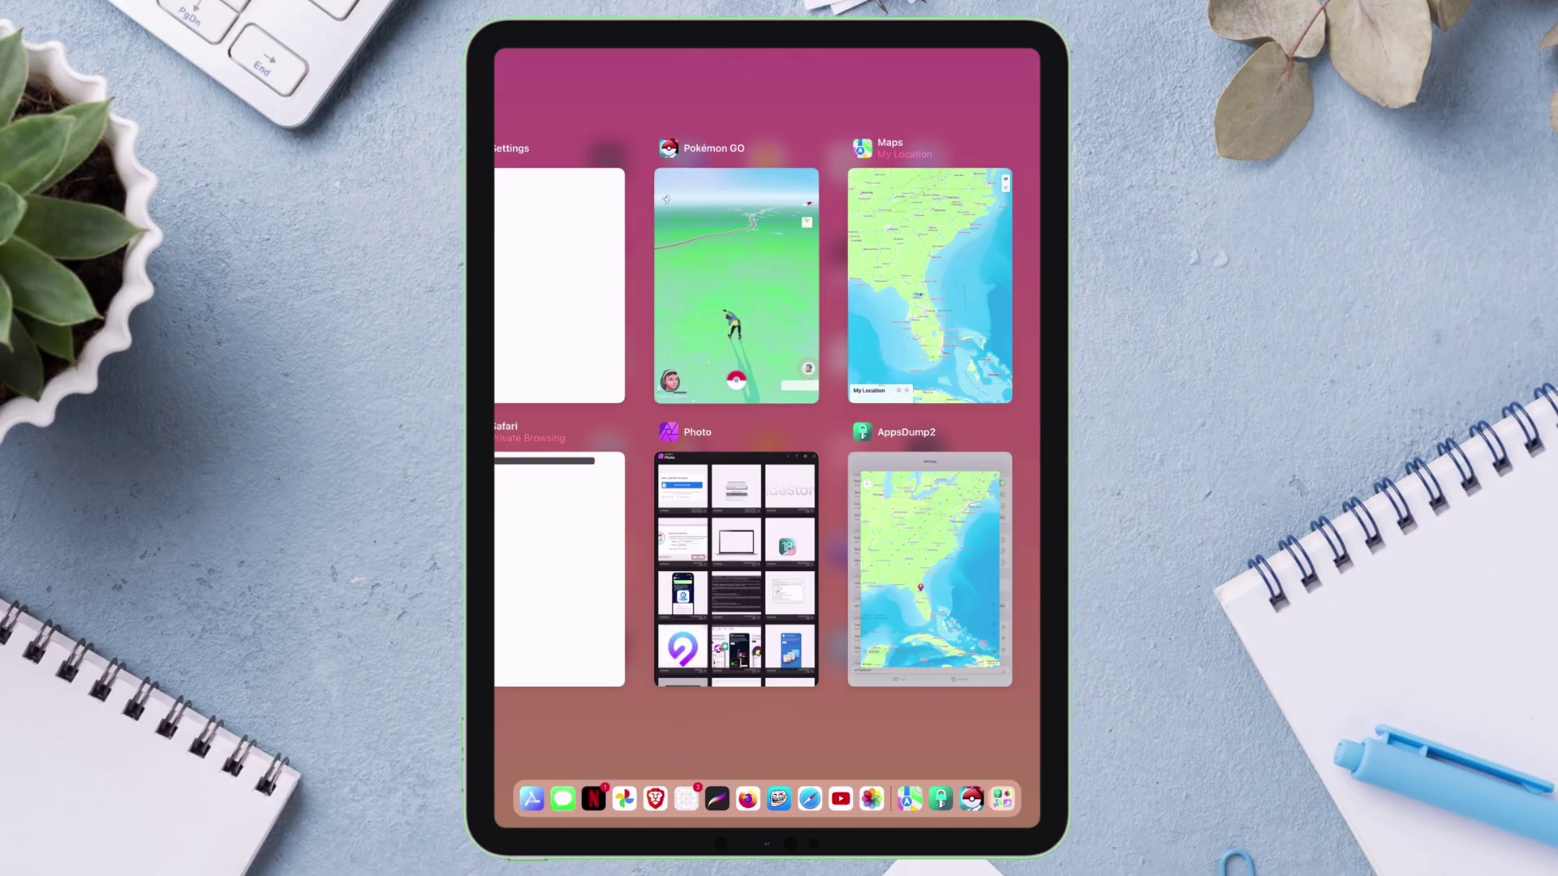
{"action": "left_click", "coordinate": [736, 286]}
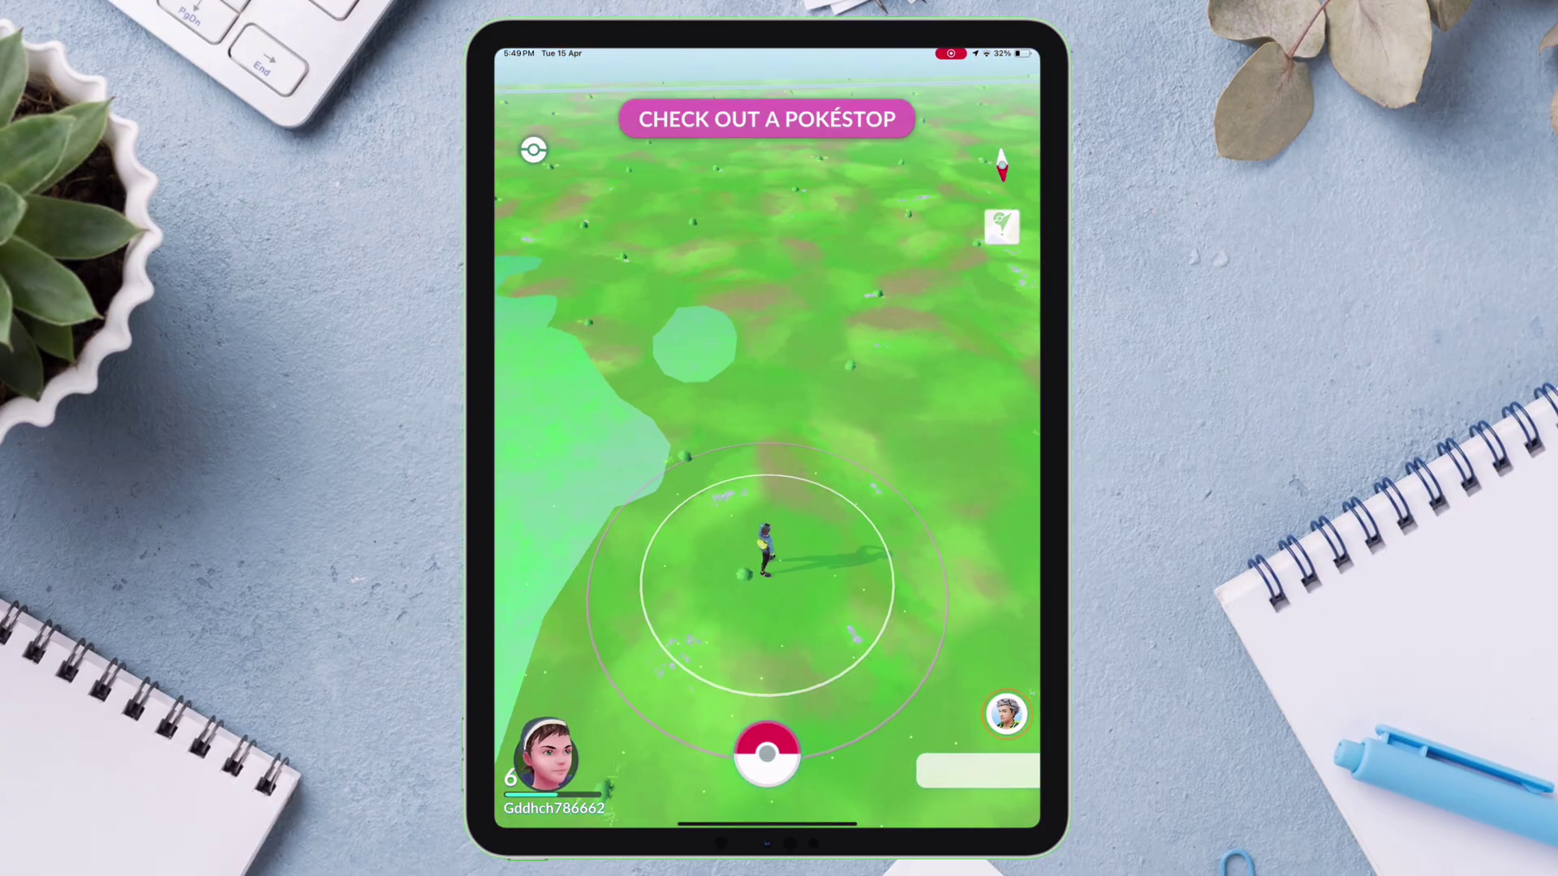
Return to AppsDump2's map and search Bangkok to move the simulated location there
{"action": "left_click_drag", "start_coordinate": [767, 823], "coordinate": [767, 487]}
{"action": "left_click", "coordinate": [730, 295]}
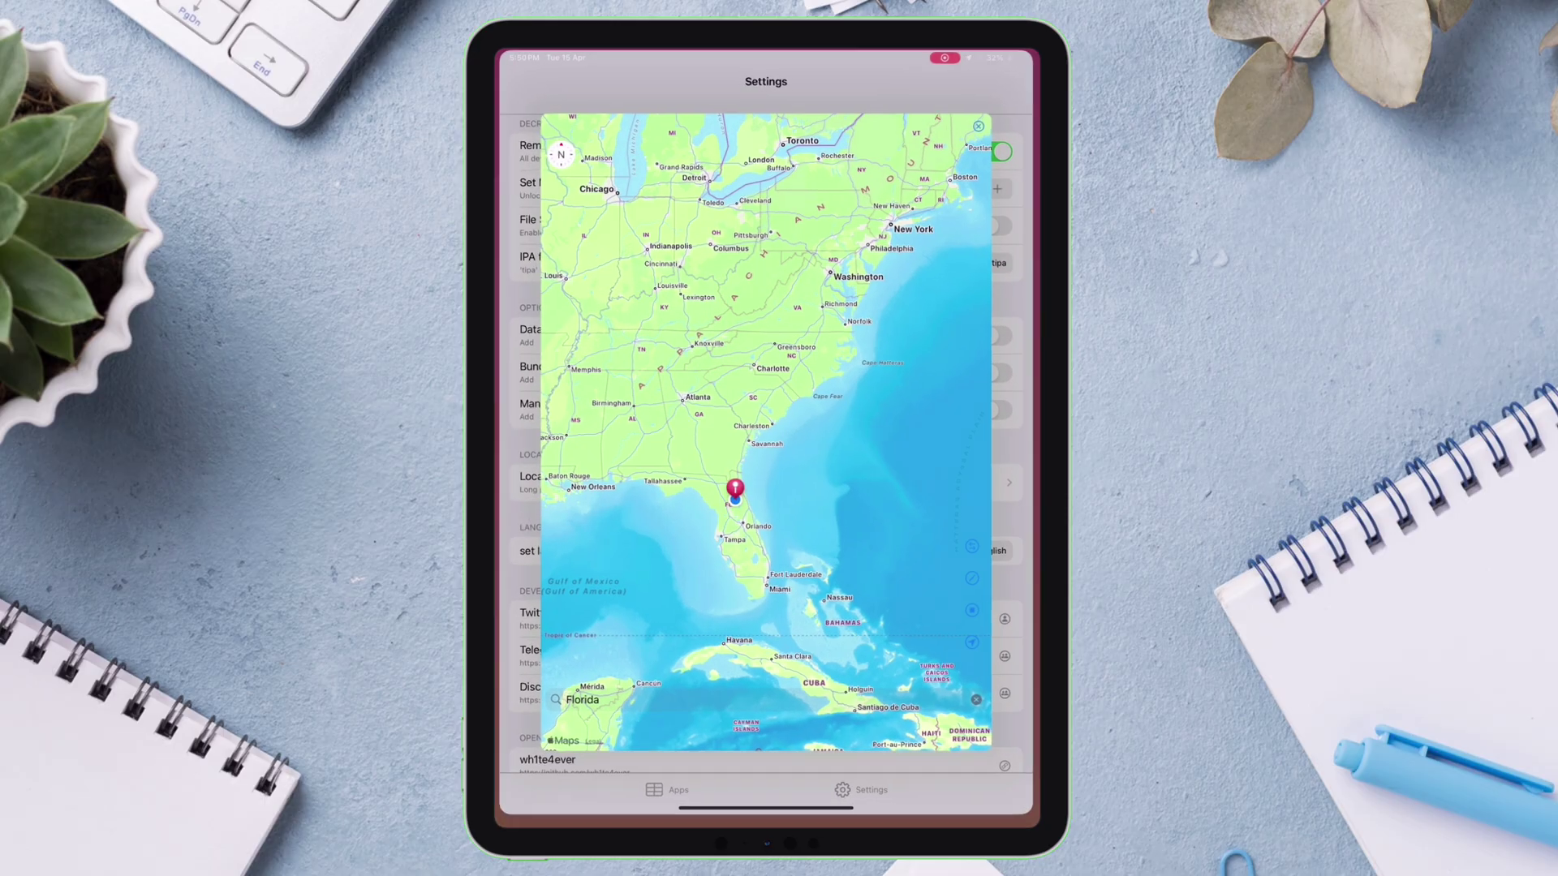
{"action": "left_click", "coordinate": [584, 712]}
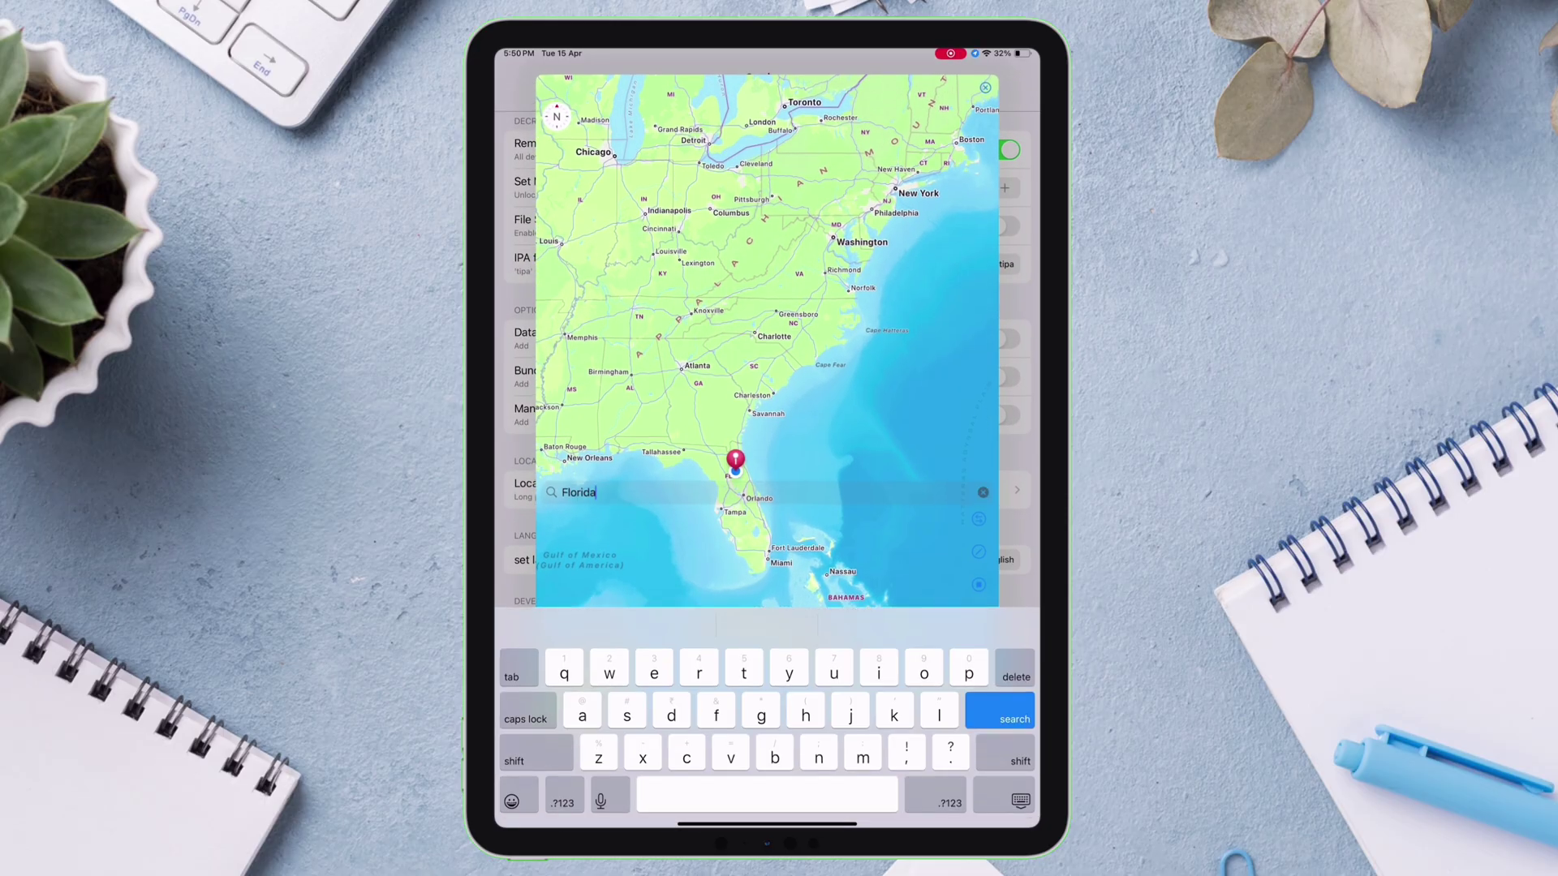
{"action": "type", "text": "Banggko"}
{"action": "key", "text": "Return"}
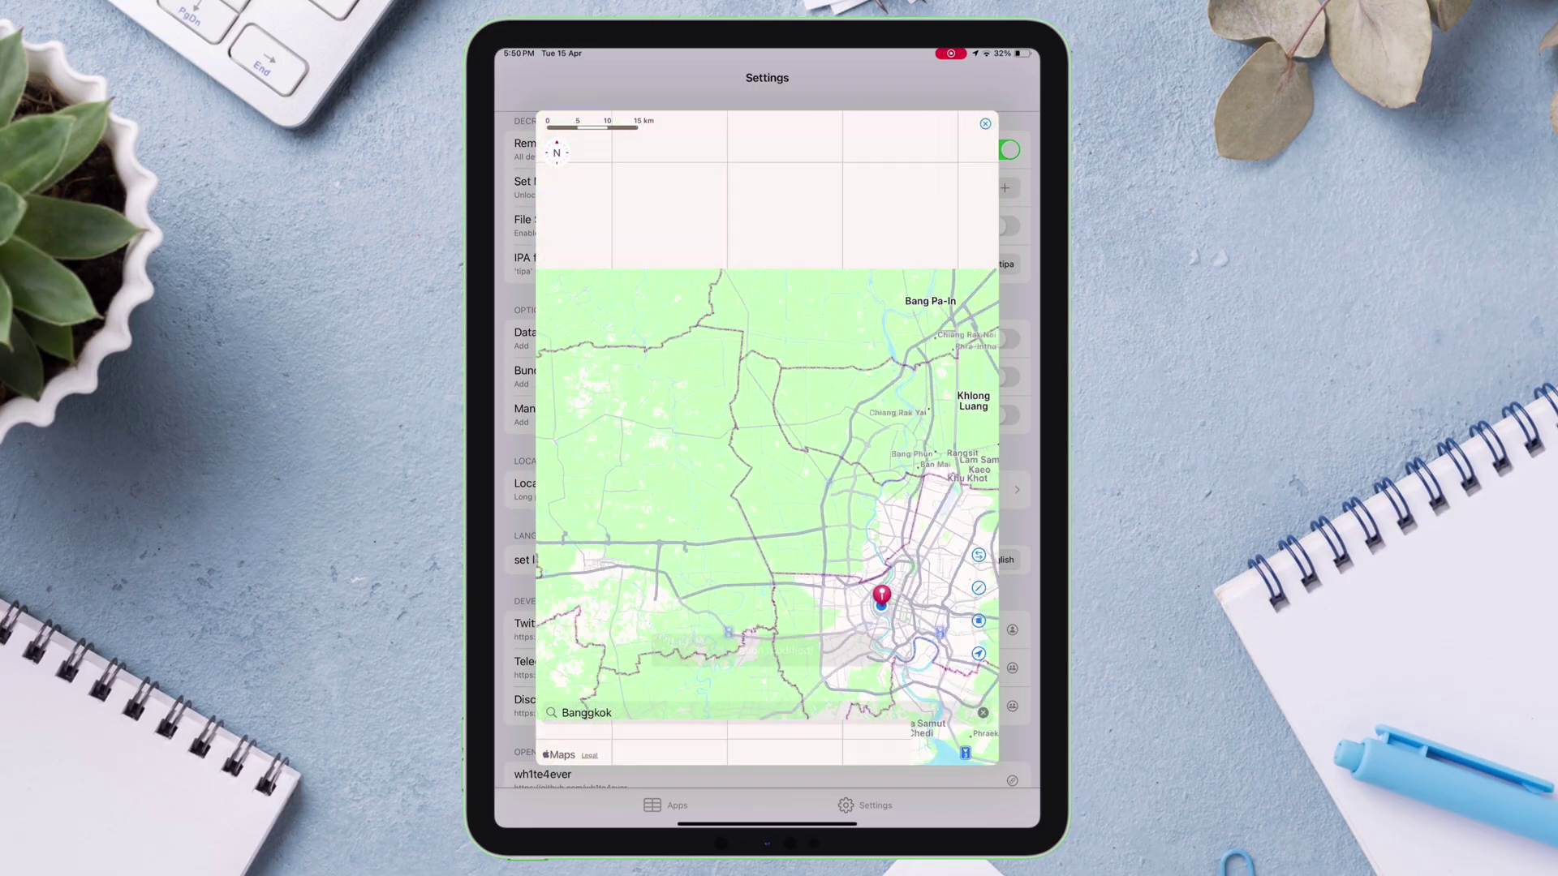
{"action": "scroll", "coordinate": [938, 586], "scroll_direction": "down", "scroll_amount": 5}
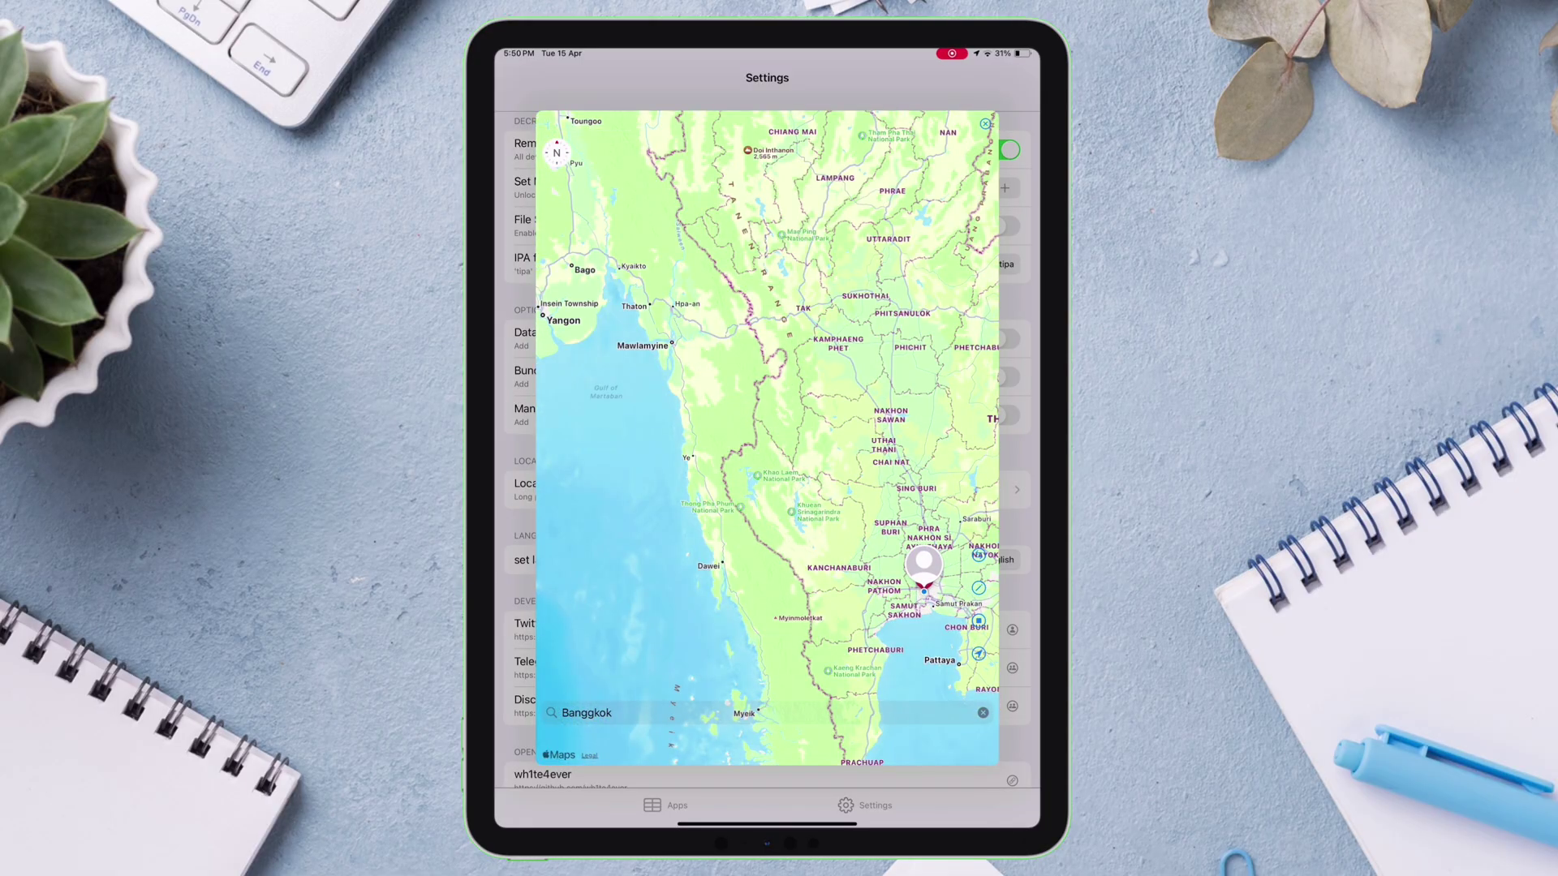